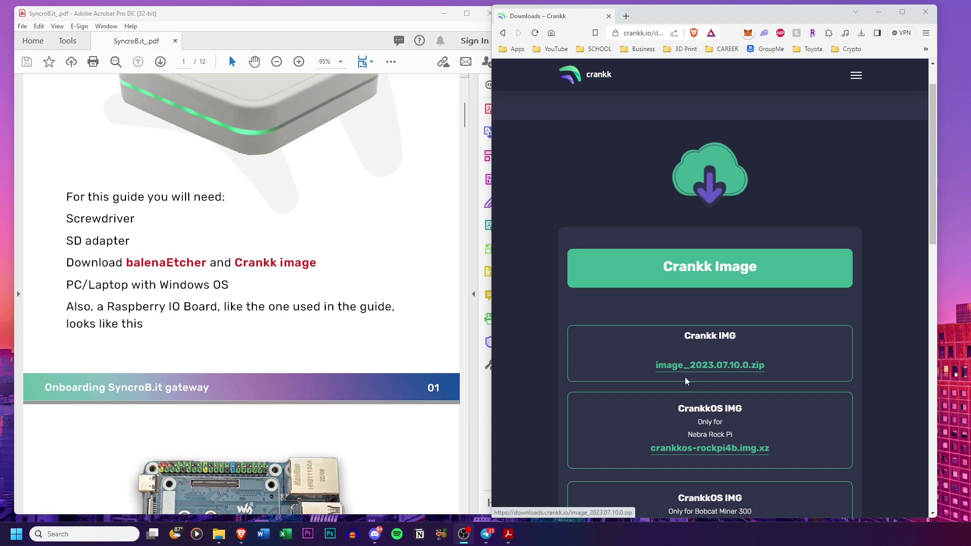
Highlight the 'Download balenaEtcher' line, then scroll the guide to page 4's RPI boot tool download
scroll(747, 369, down, 1)
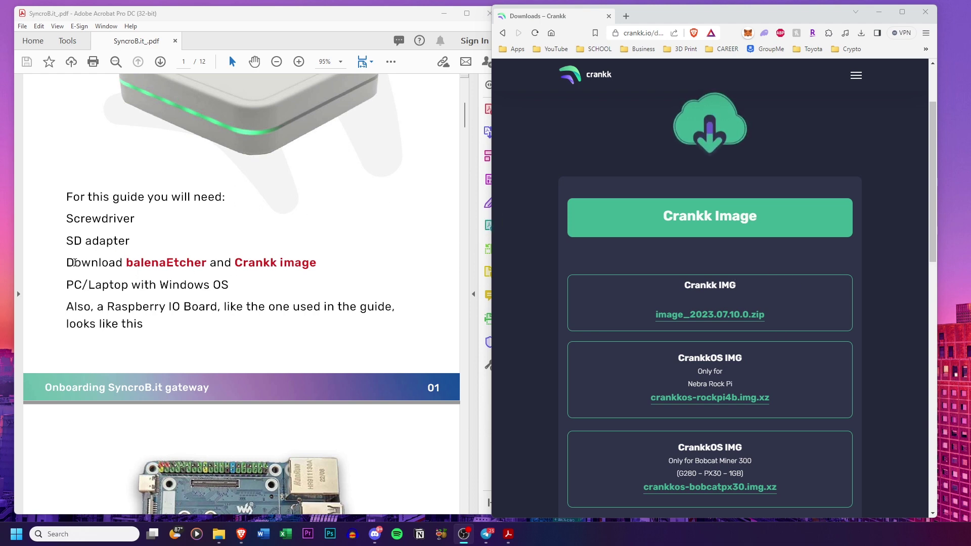
drag(74, 263, 214, 264)
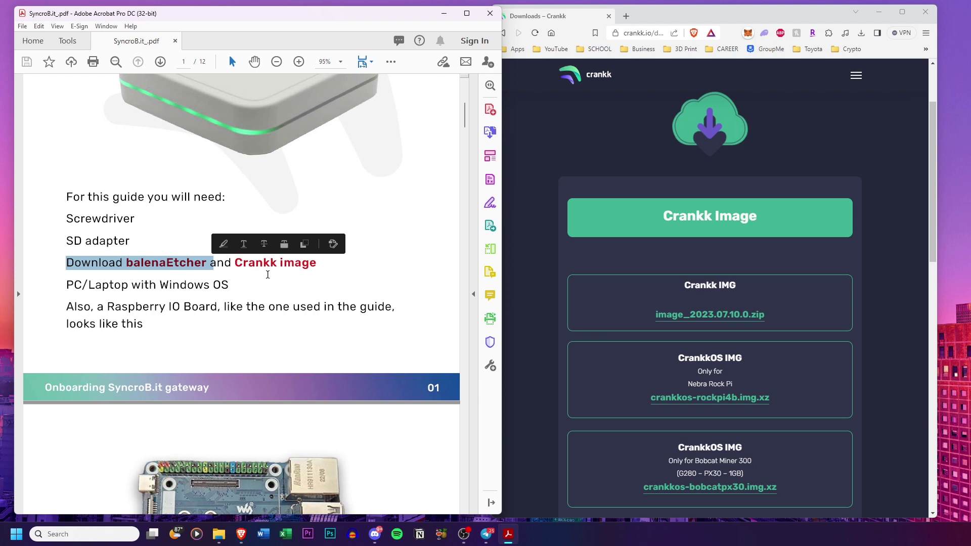
scroll(223, 318, down, 4)
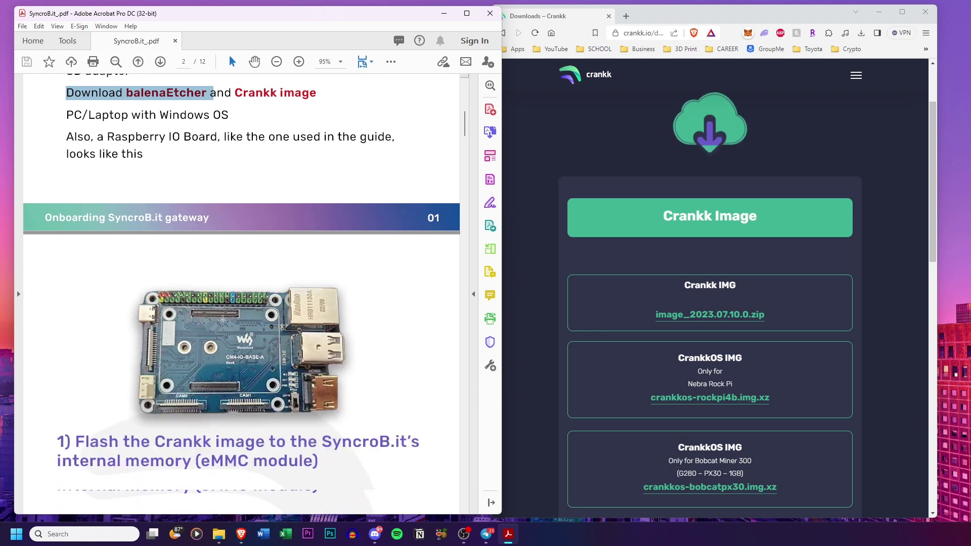
scroll(223, 319, down, 11)
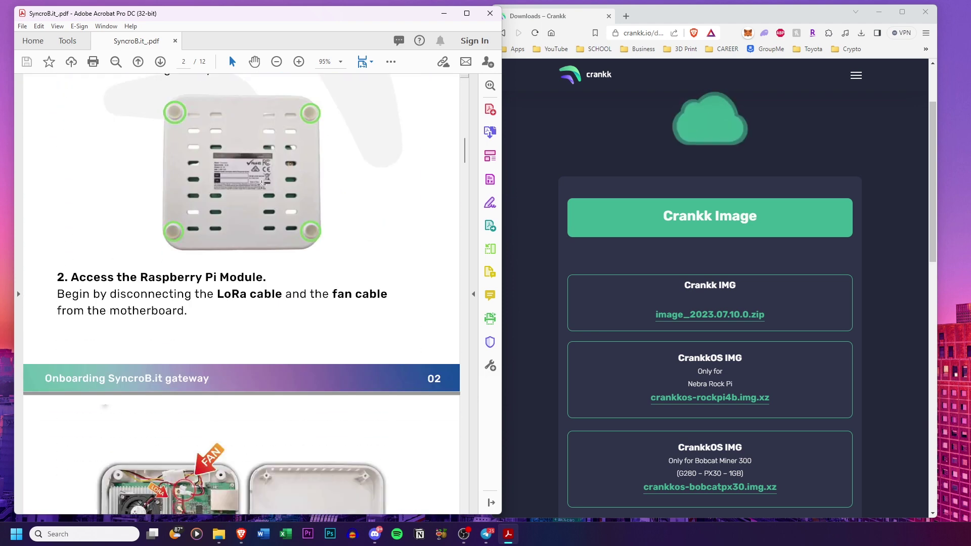
scroll(261, 185, down, 5)
scroll(303, 182, down, 6)
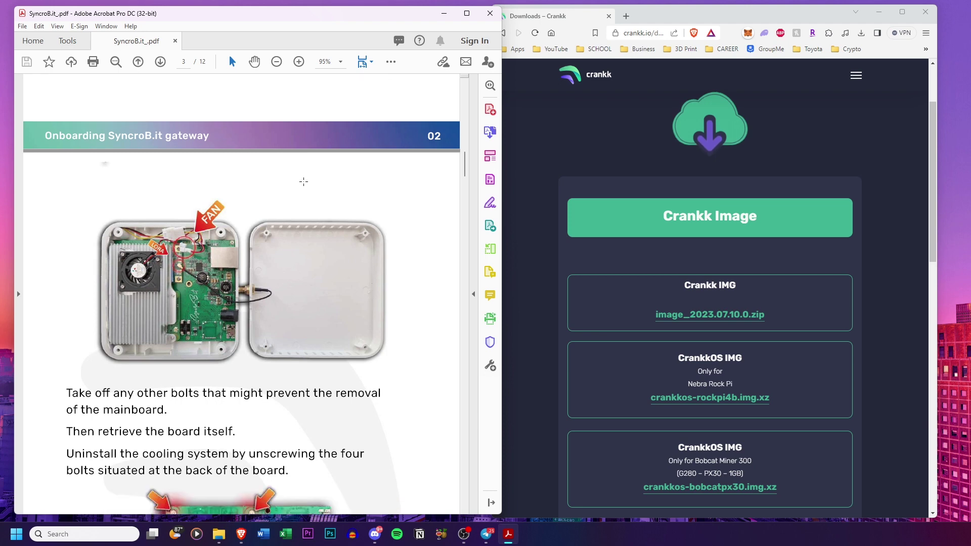
scroll(237, 275, down, 15)
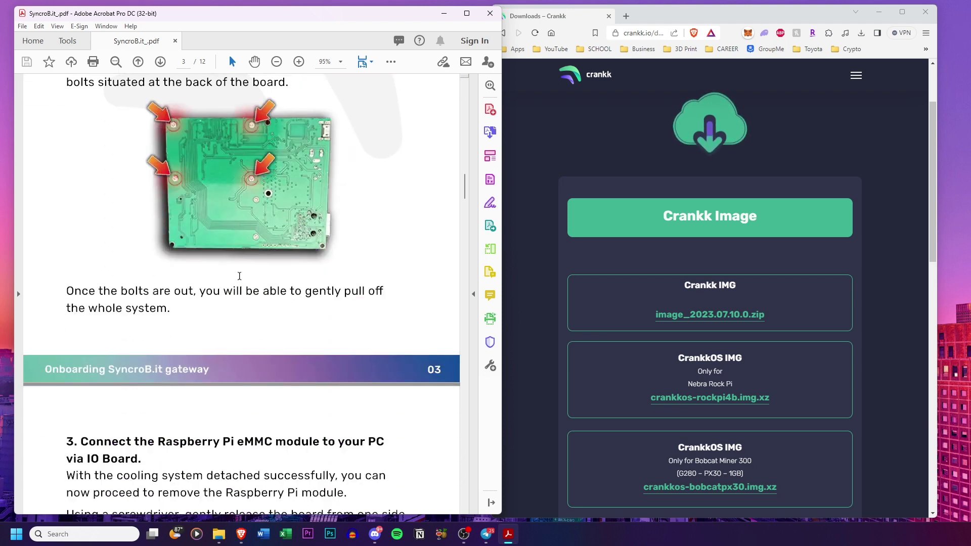
scroll(226, 310, down, 3)
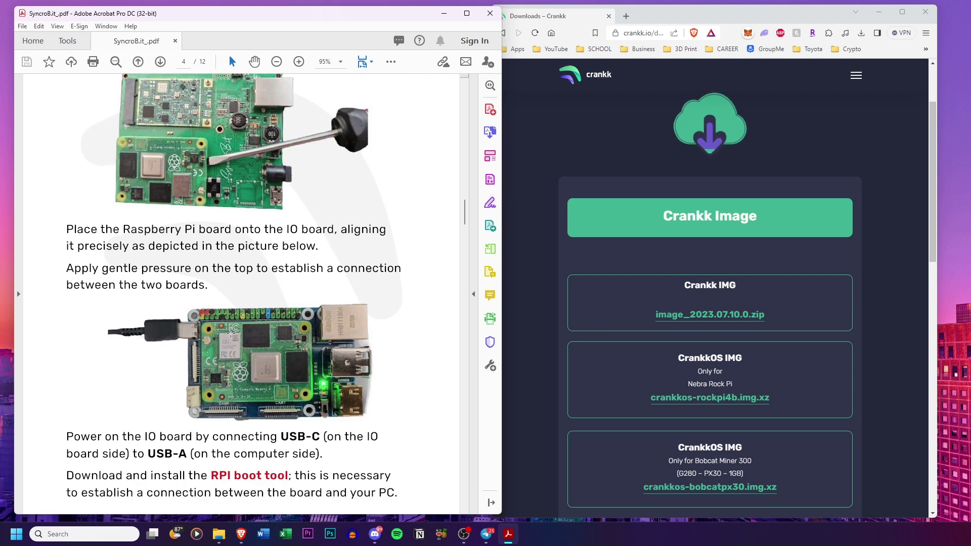
scroll(237, 366, down, 1)
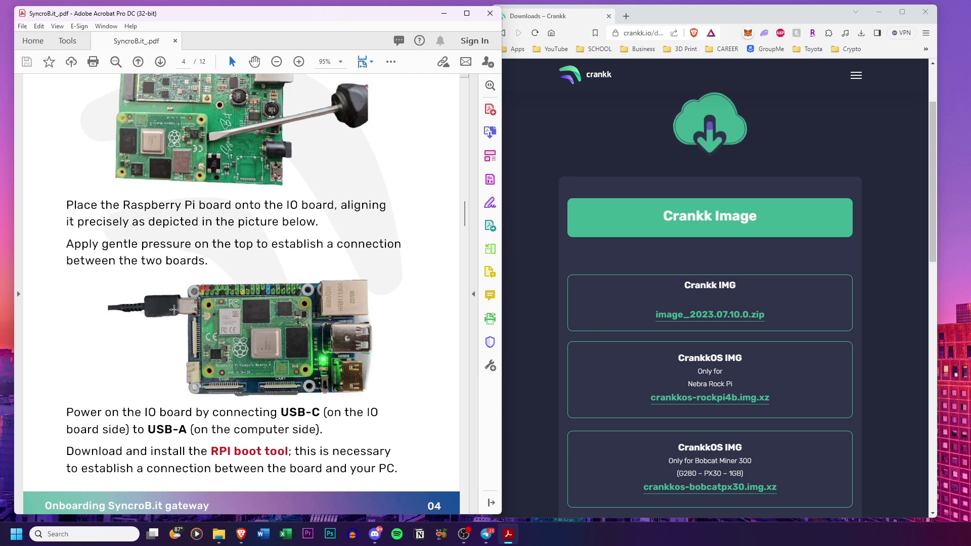
scroll(272, 313, down, 6)
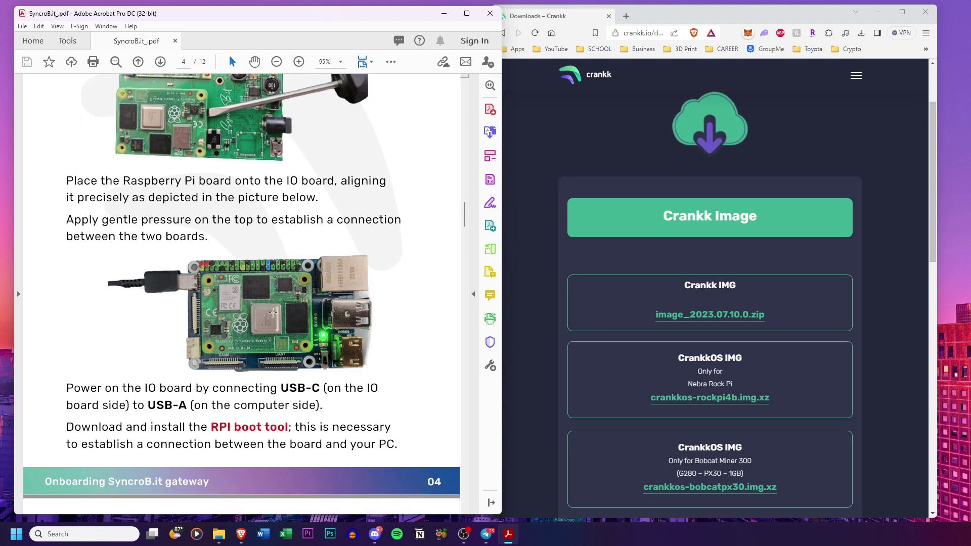
scroll(274, 317, down, 1)
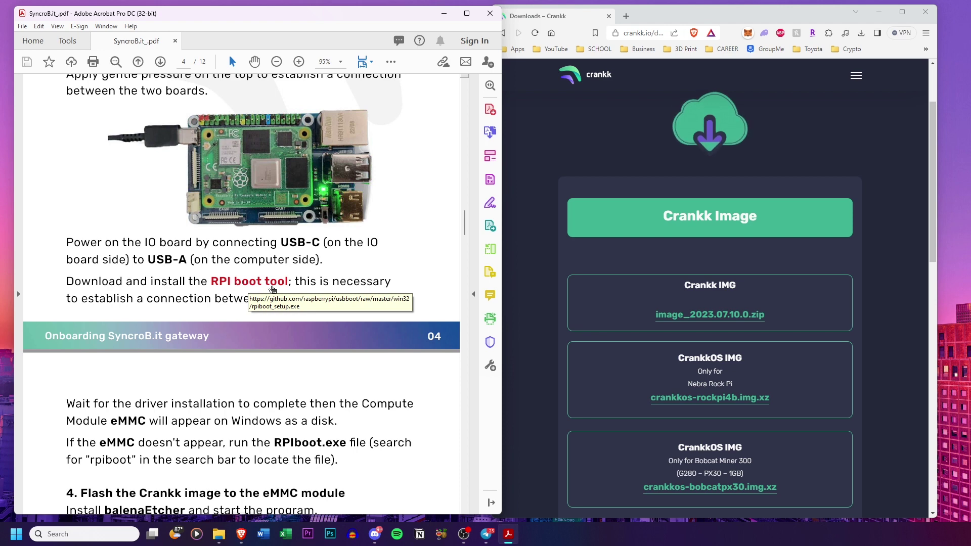
Run the downloaded rpiboot_setup.exe and install Raspberry Pi USB boot into C:\Program Files (x86)\Raspberry Pi
click(863, 33)
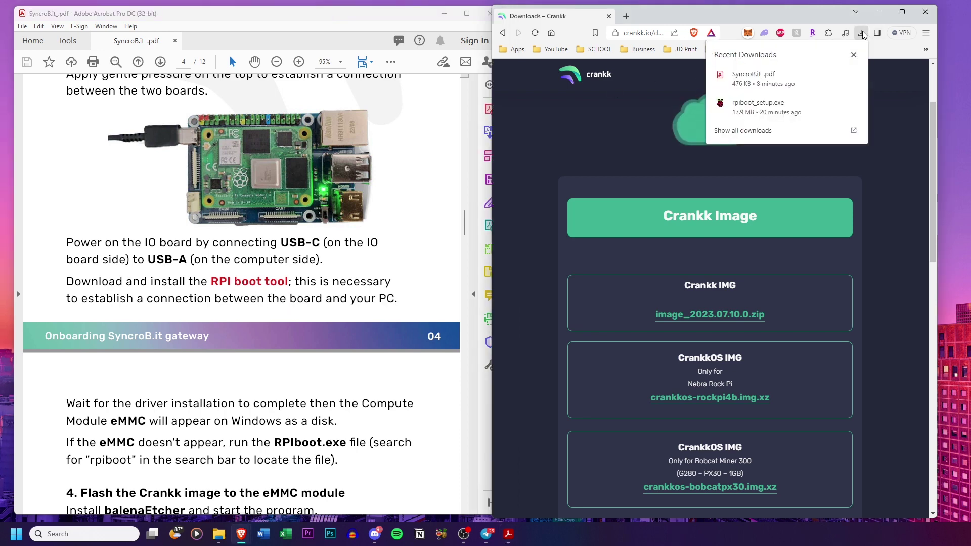
click(768, 112)
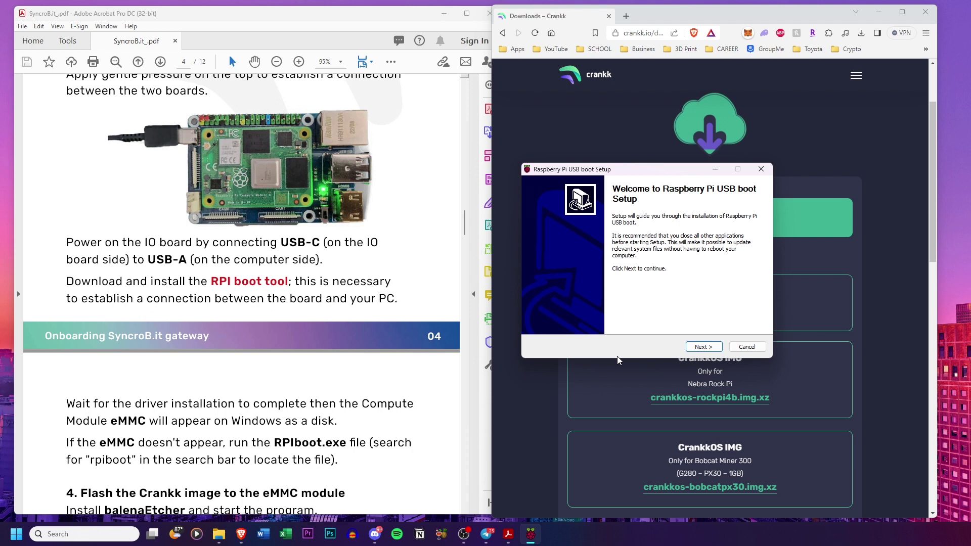
click(697, 348)
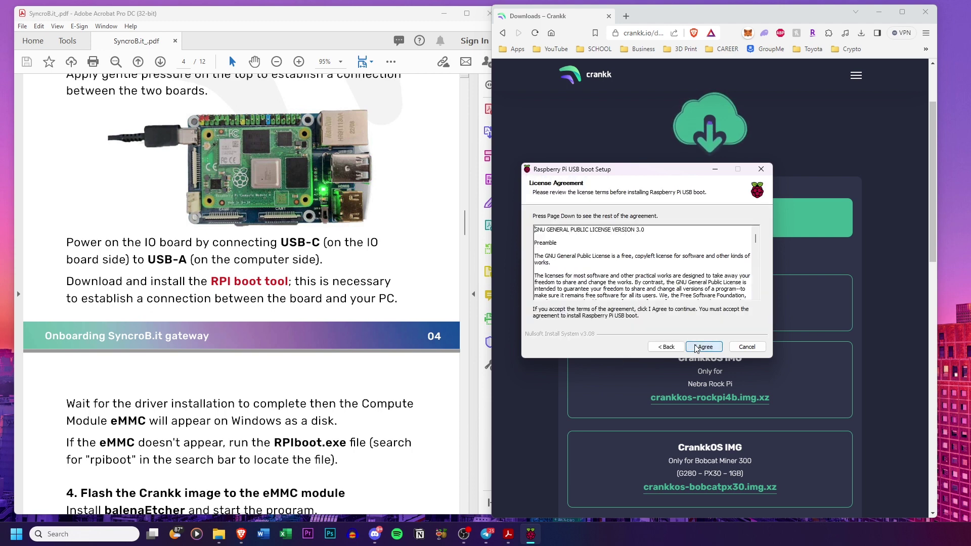
click(704, 347)
click(704, 347)
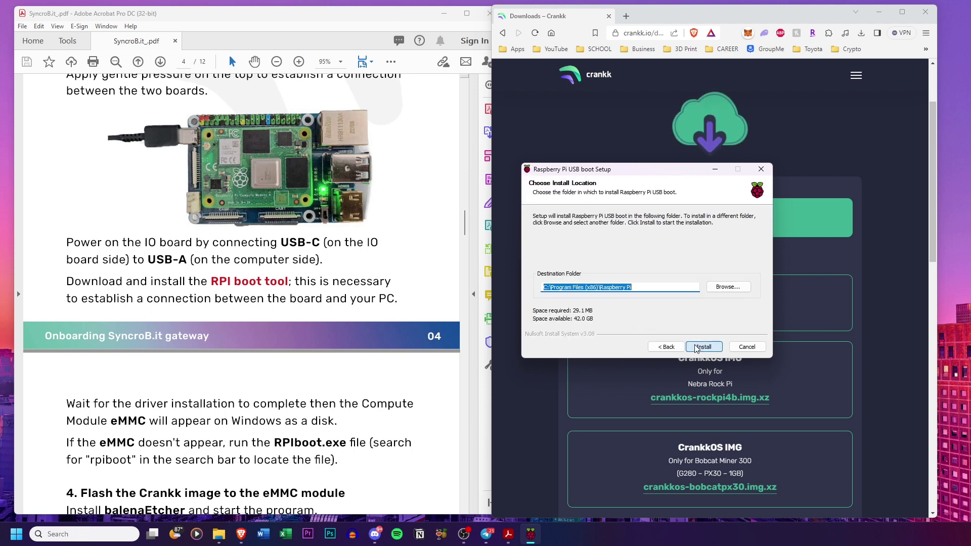
click(703, 347)
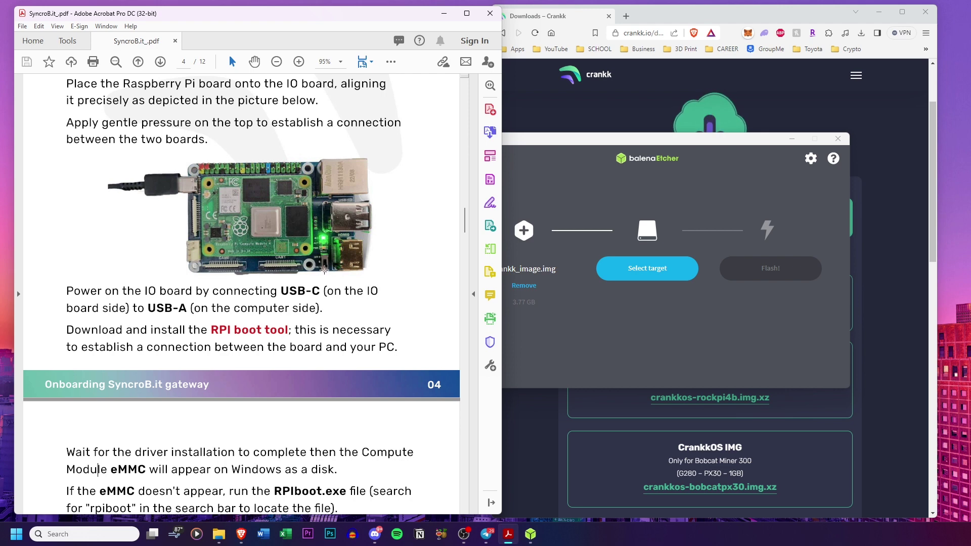
Launch rpiboot from system search, let it load bootcode4.bin, then close its console
scroll(211, 368, down, 4)
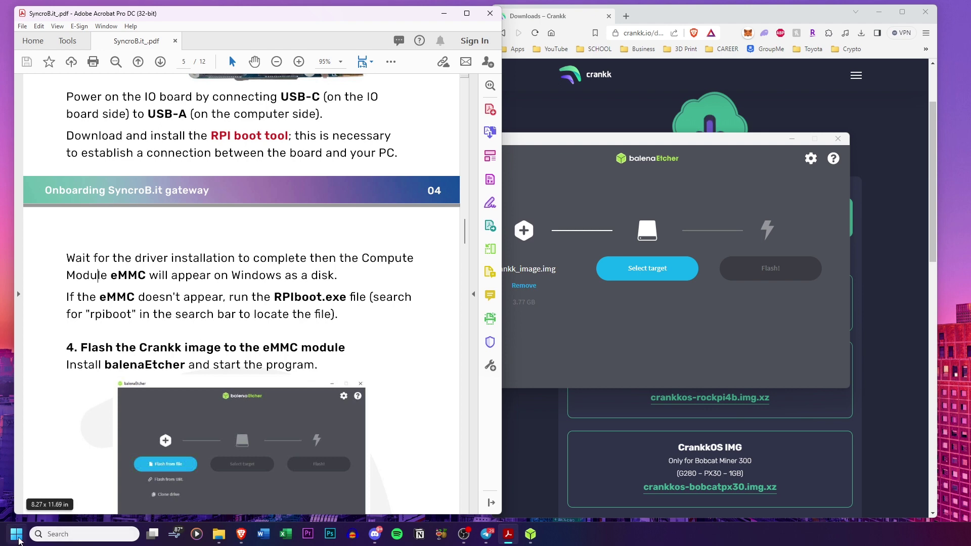
click(19, 538)
text(rpi)
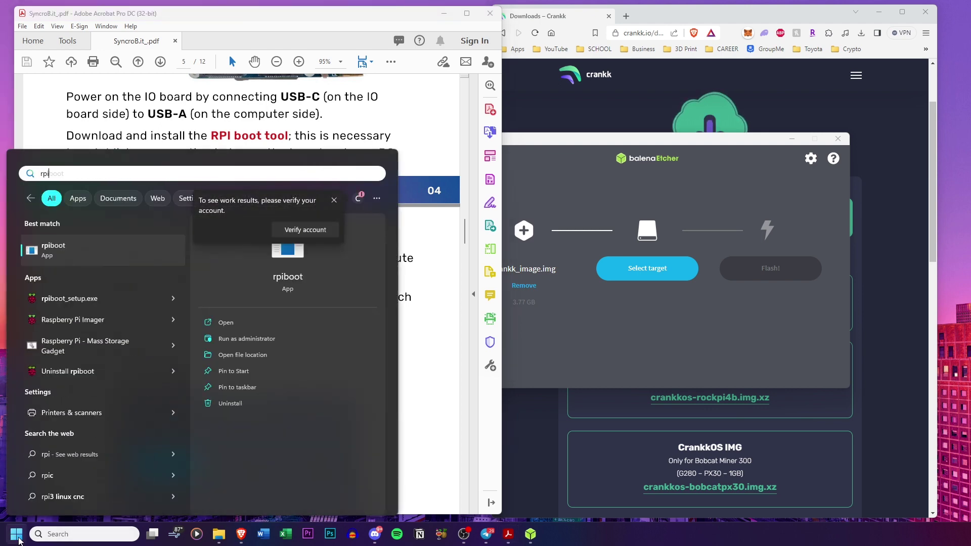
key(Return)
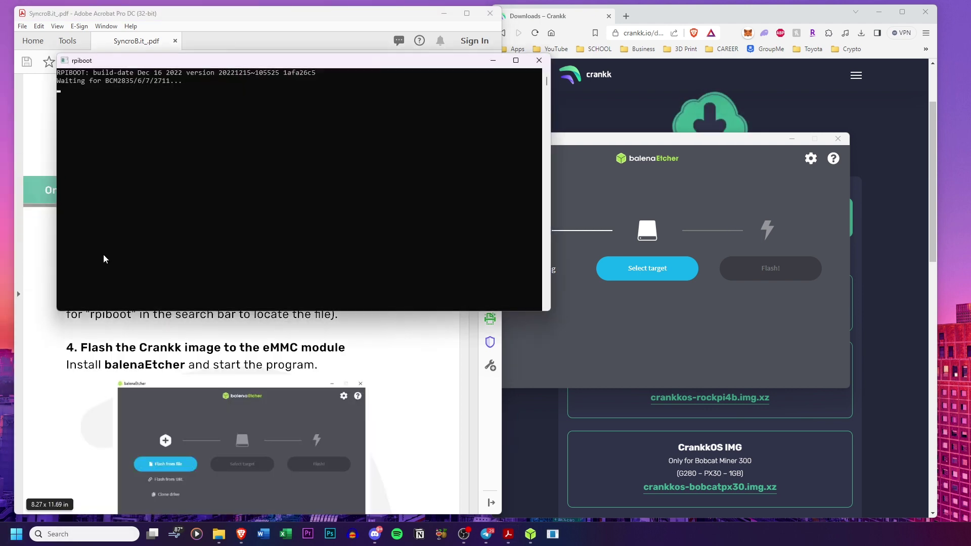
drag(228, 79, 686, 102)
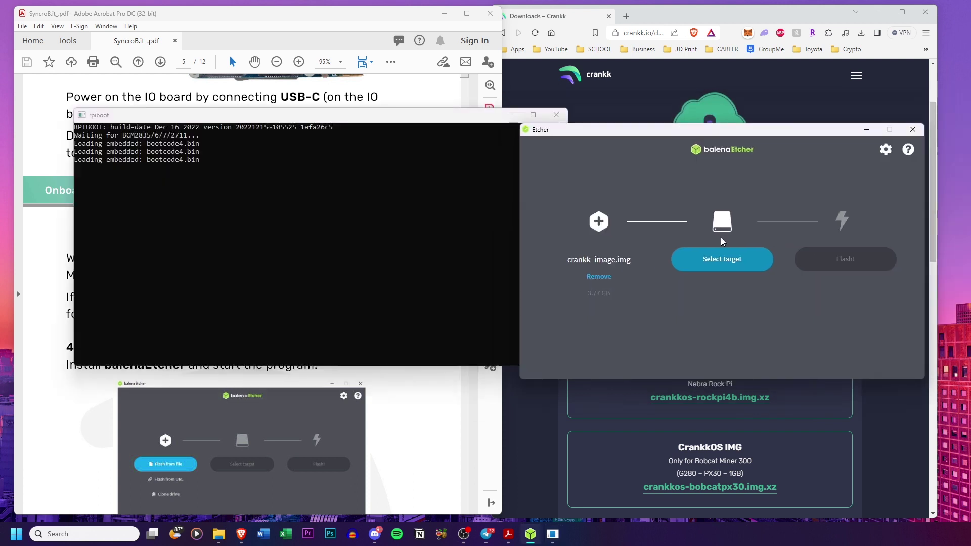
click(733, 258)
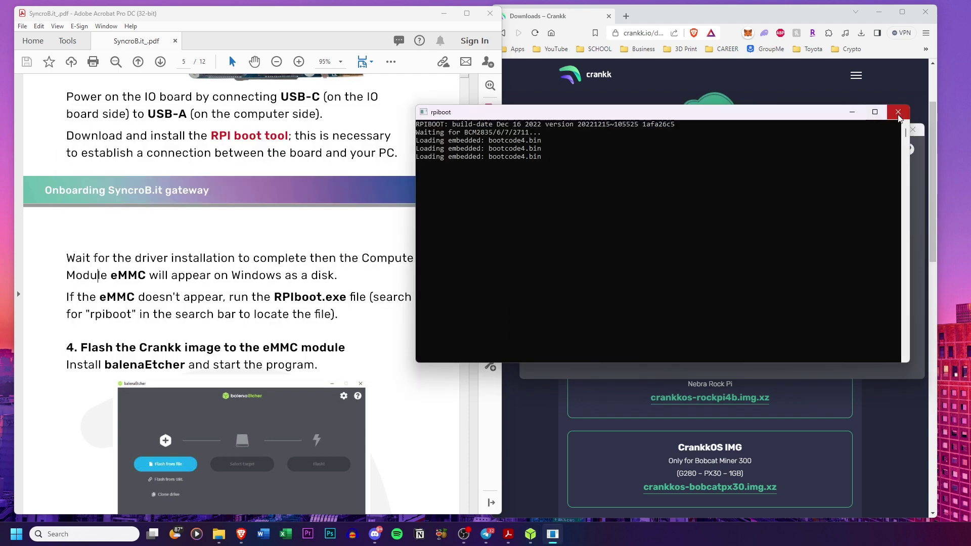
click(898, 115)
Select the 7.82 GB Compute Module as target and flash crankk_image.img onto it
click(733, 261)
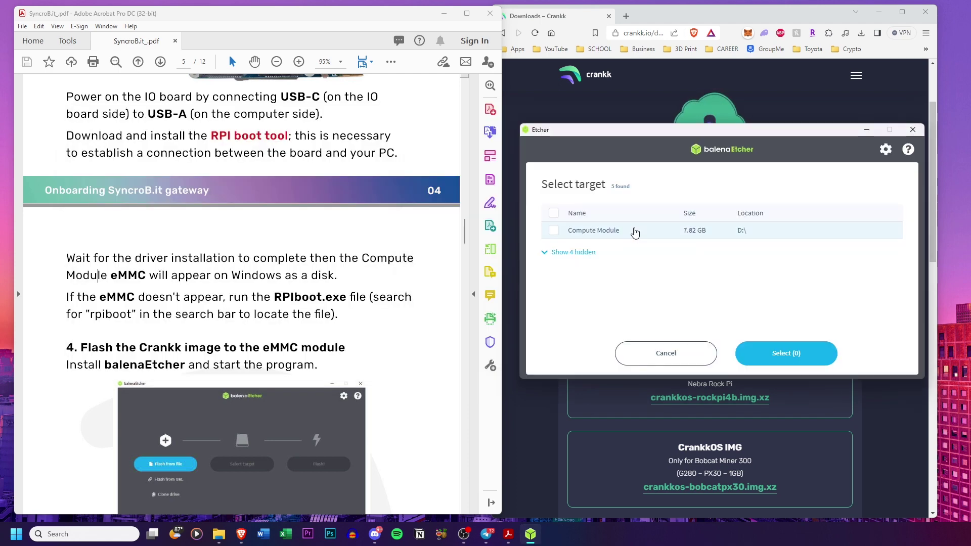
click(598, 233)
click(809, 353)
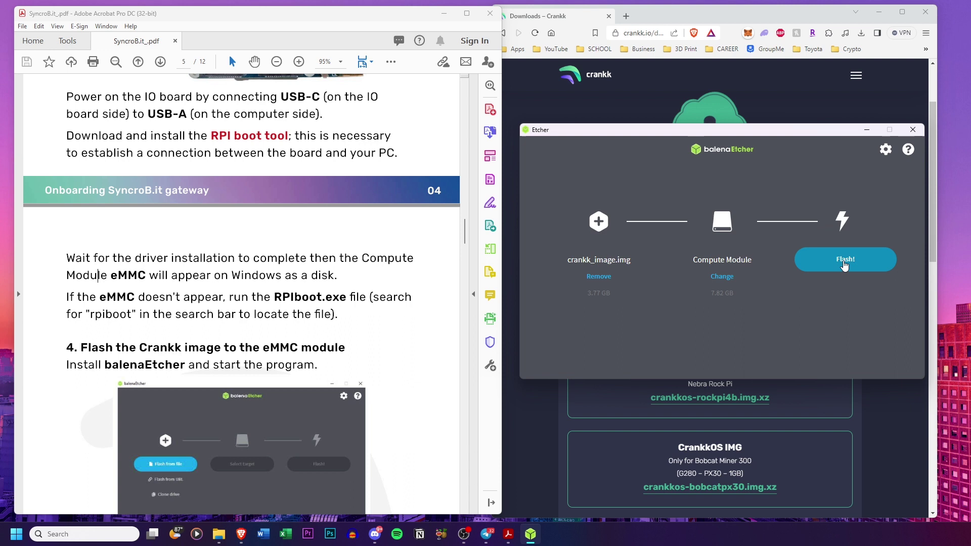
click(844, 262)
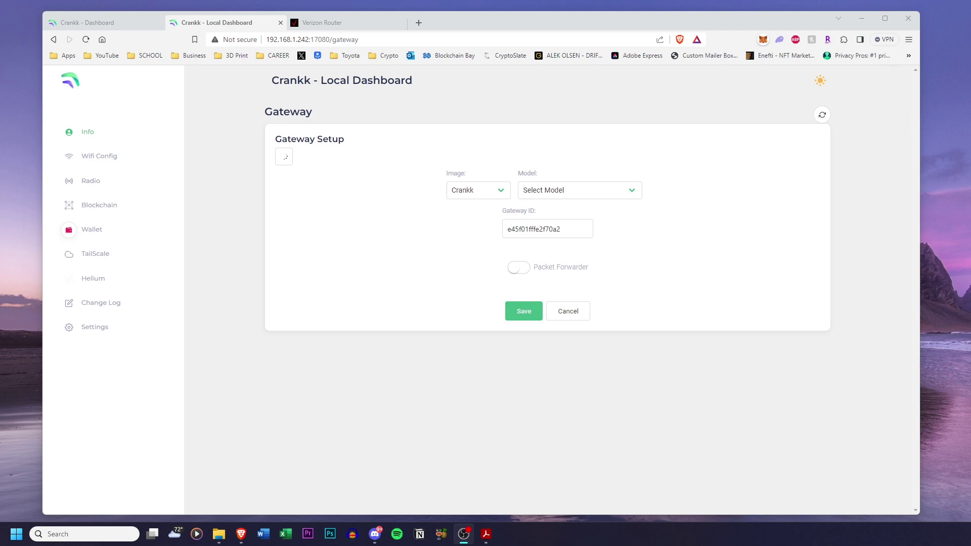
Set the gateway model to SyncroB.it and region to US915, enable Packet Forwarder, and save
key(alt+Tab)
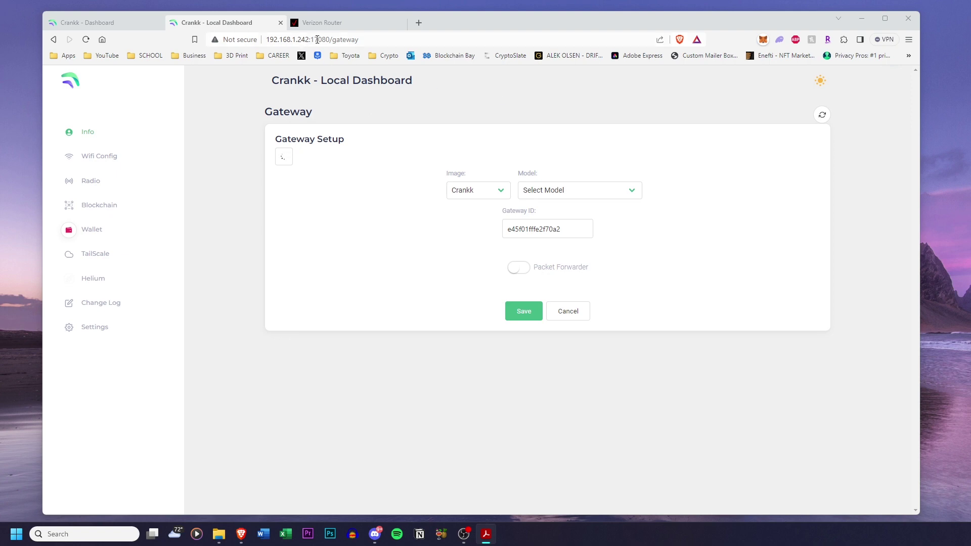
drag(327, 39, 311, 39)
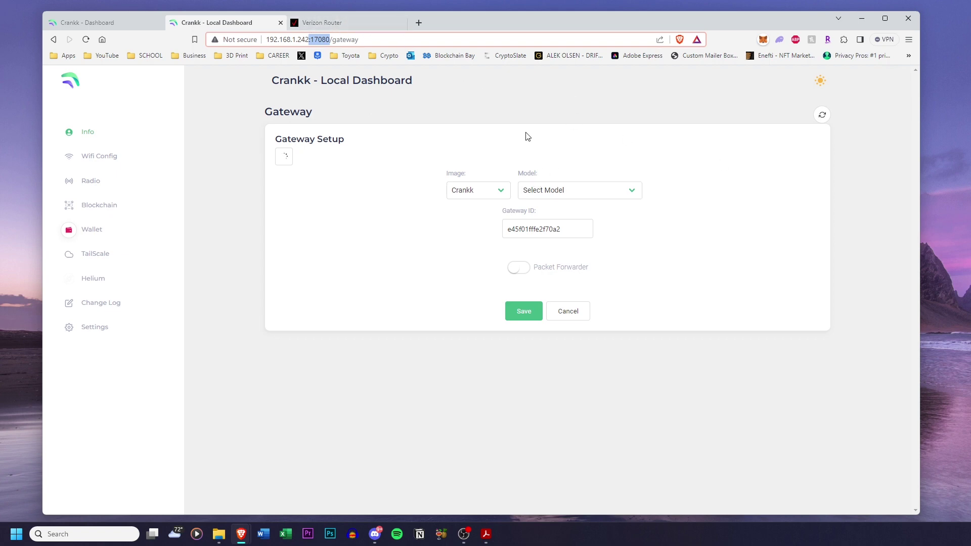
click(267, 171)
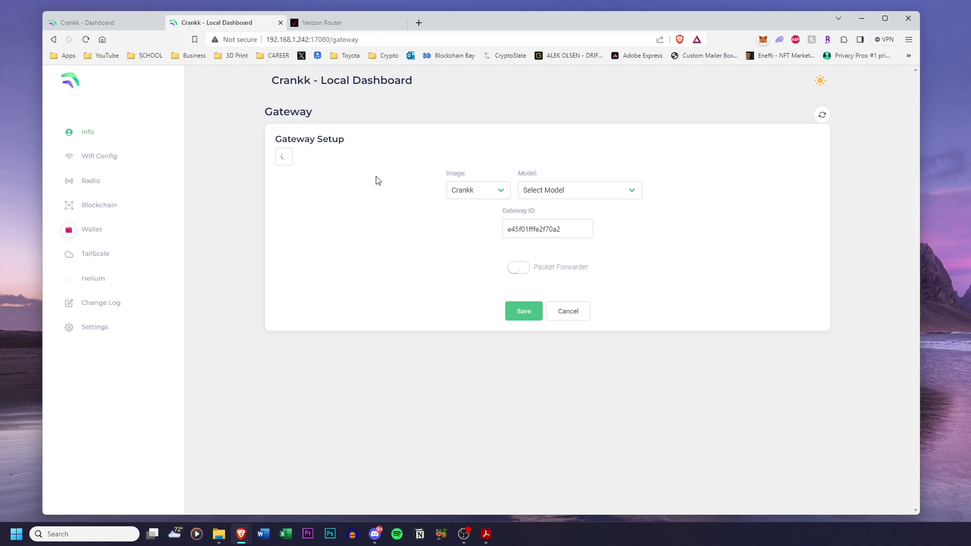
click(569, 191)
click(563, 357)
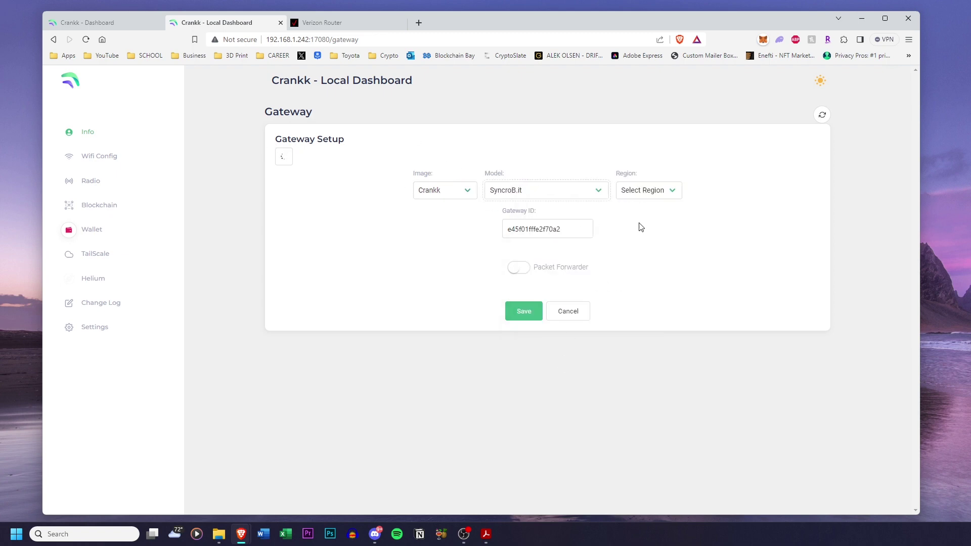
click(648, 190)
click(657, 231)
click(518, 268)
click(525, 269)
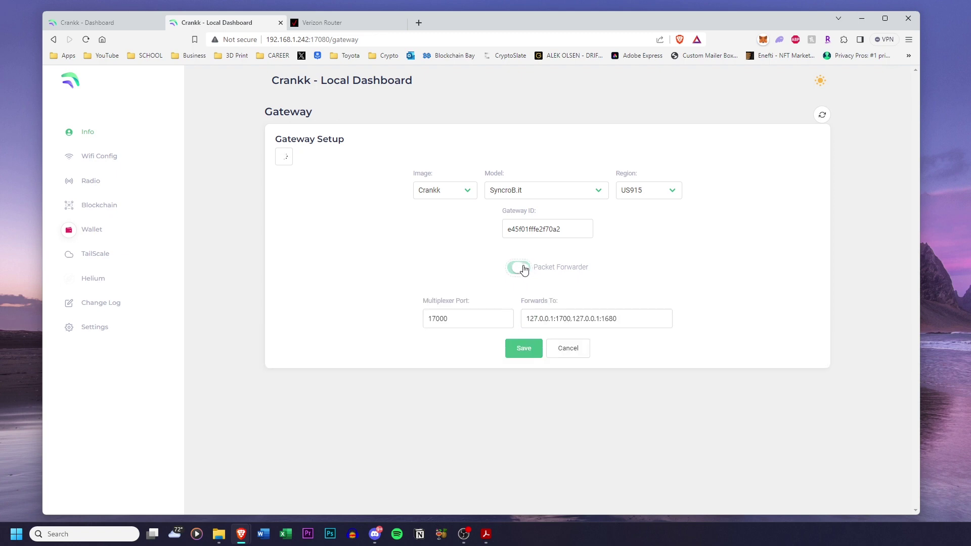
click(526, 350)
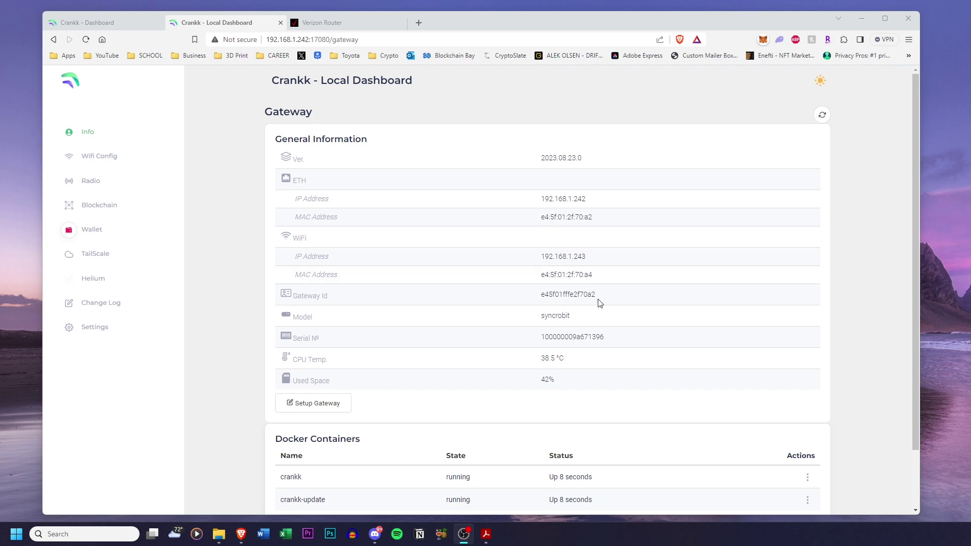
Copy the Gateway Id value from the local dashboard
drag(598, 300, 543, 301)
right_click(560, 296)
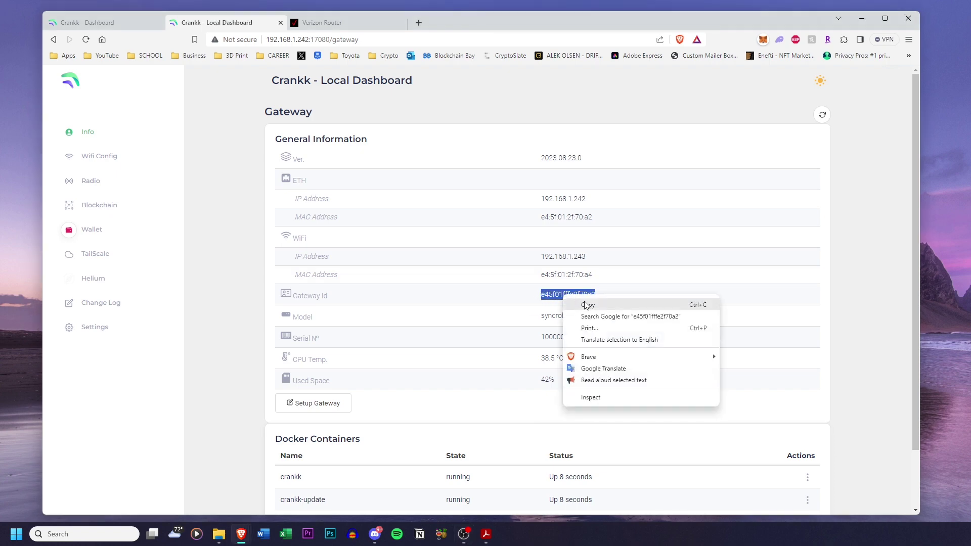
click(577, 304)
On the SyncroB.it wallet, assign a SyncroB.it-model gateway with the pasted gateway ID and submit
click(111, 26)
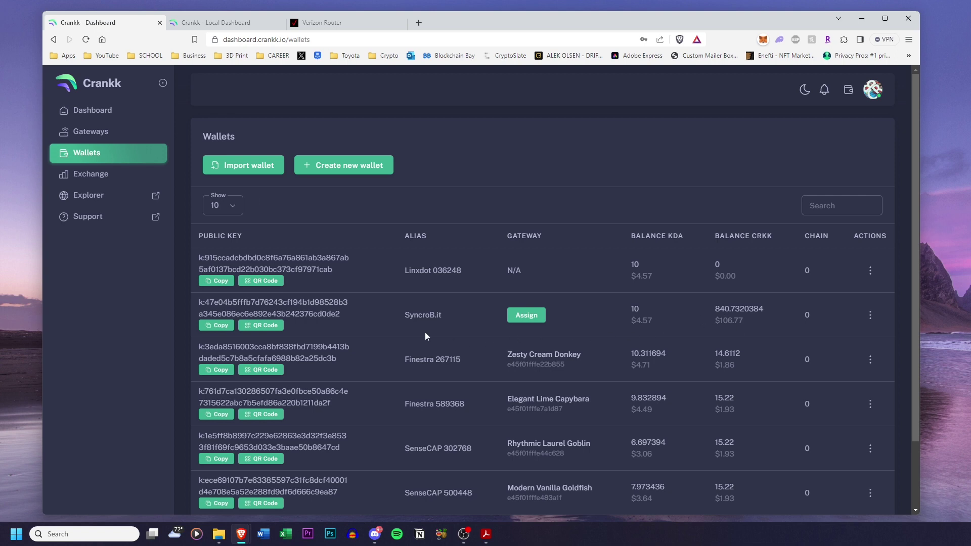
click(526, 315)
click(460, 304)
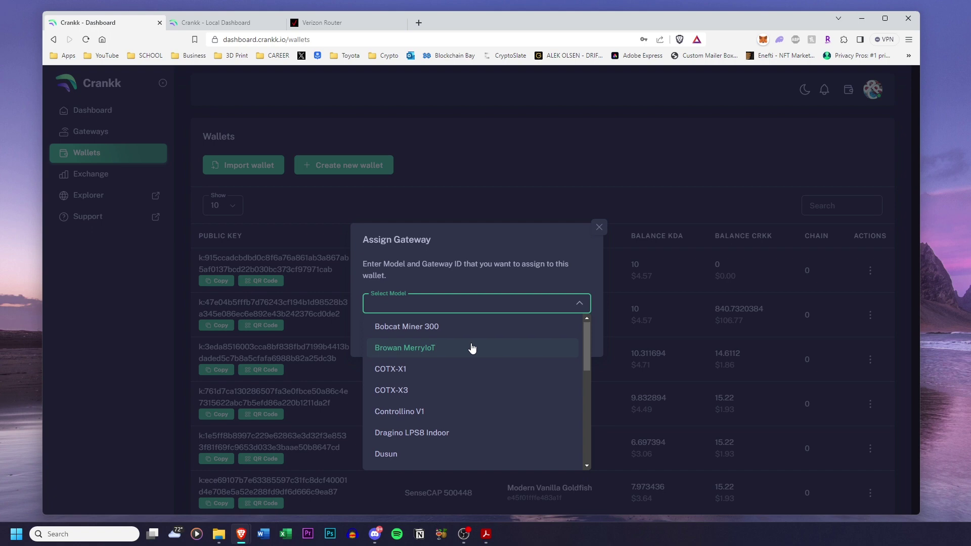
scroll(471, 346, down, 5)
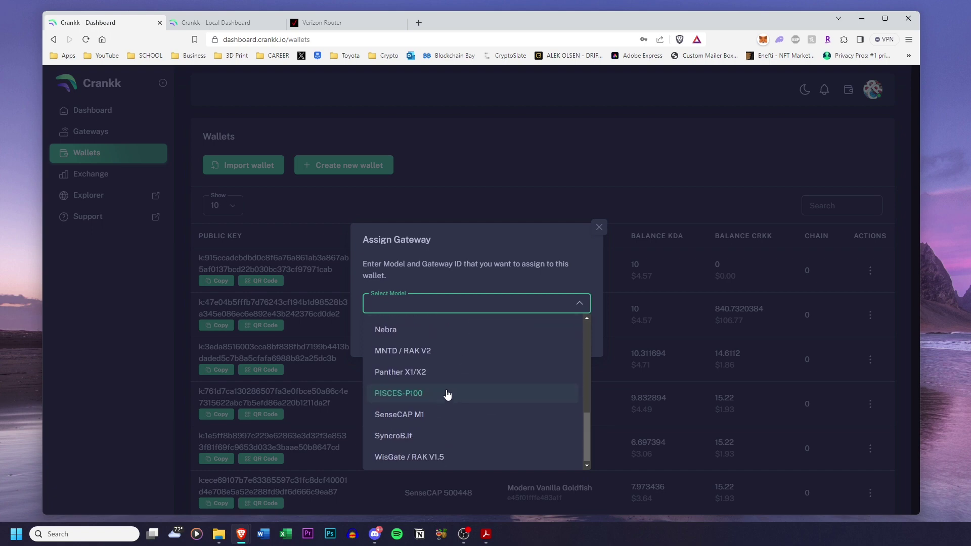
click(405, 437)
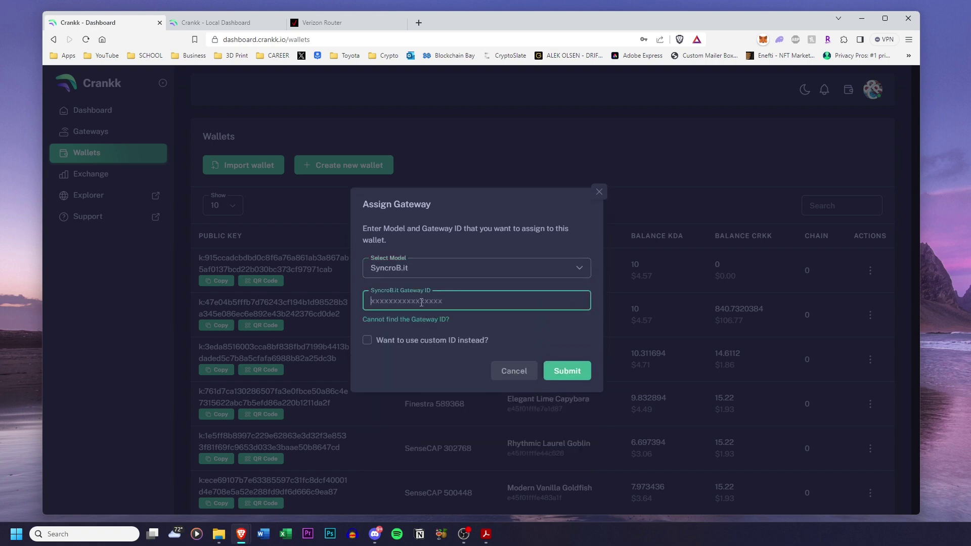
key(ctrl+v)
click(577, 373)
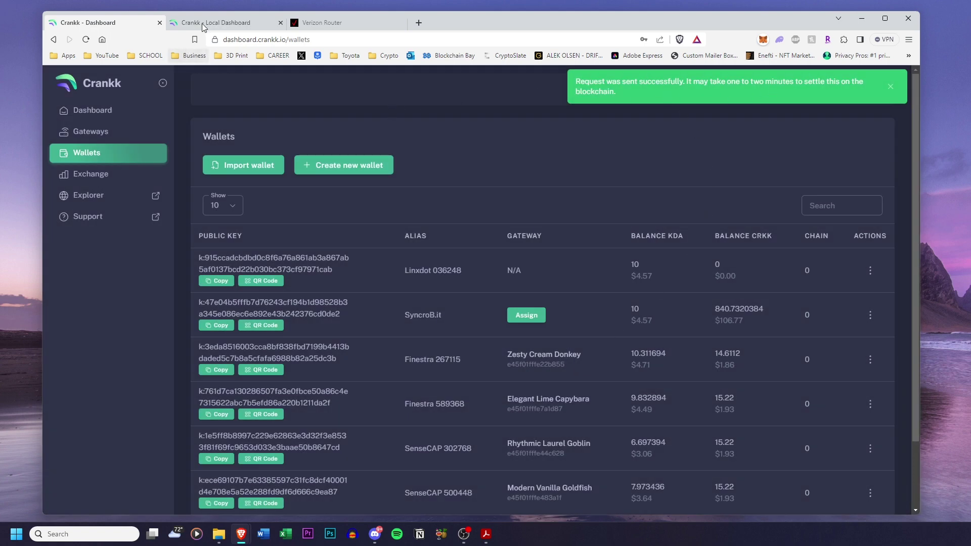
Open the local dashboard's Wallet settings and focus its Secret key field
click(249, 19)
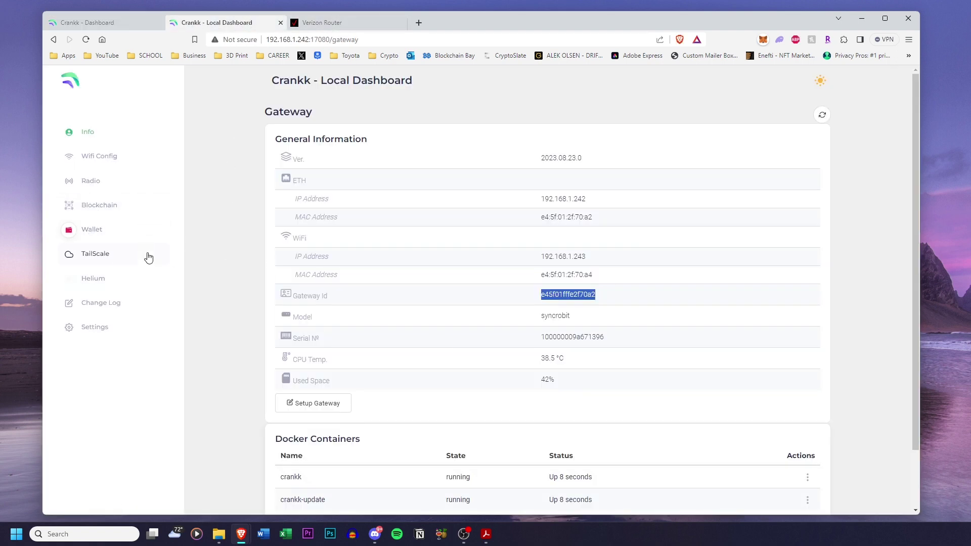
click(86, 234)
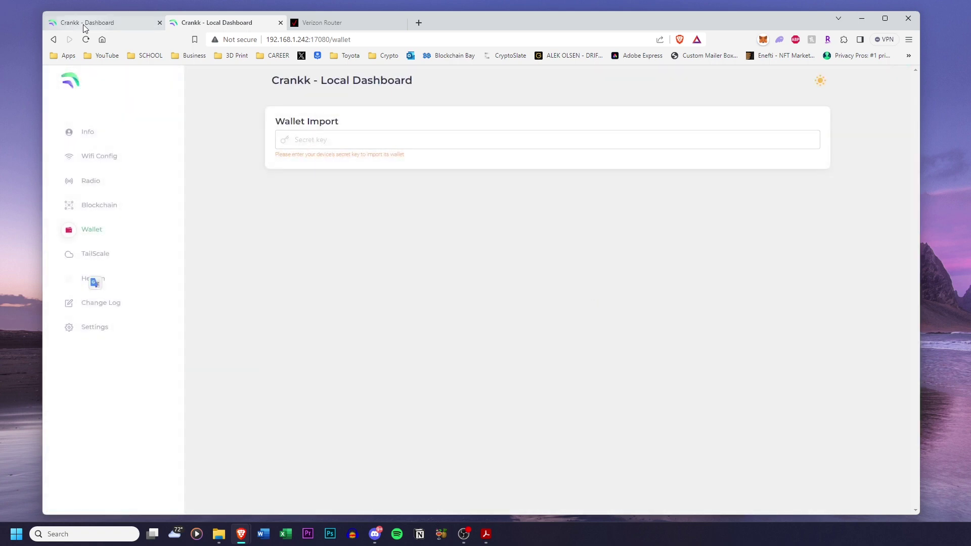
click(83, 24)
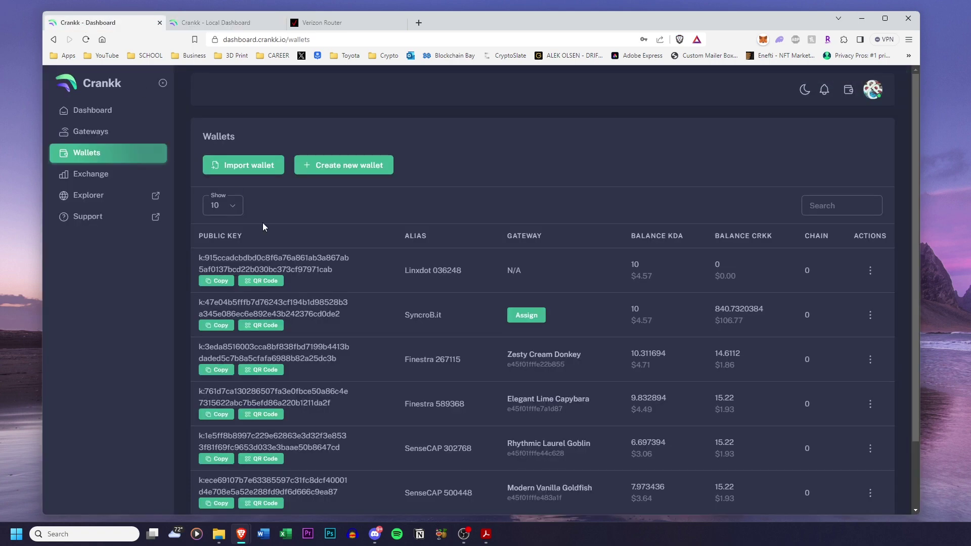
click(208, 23)
click(342, 138)
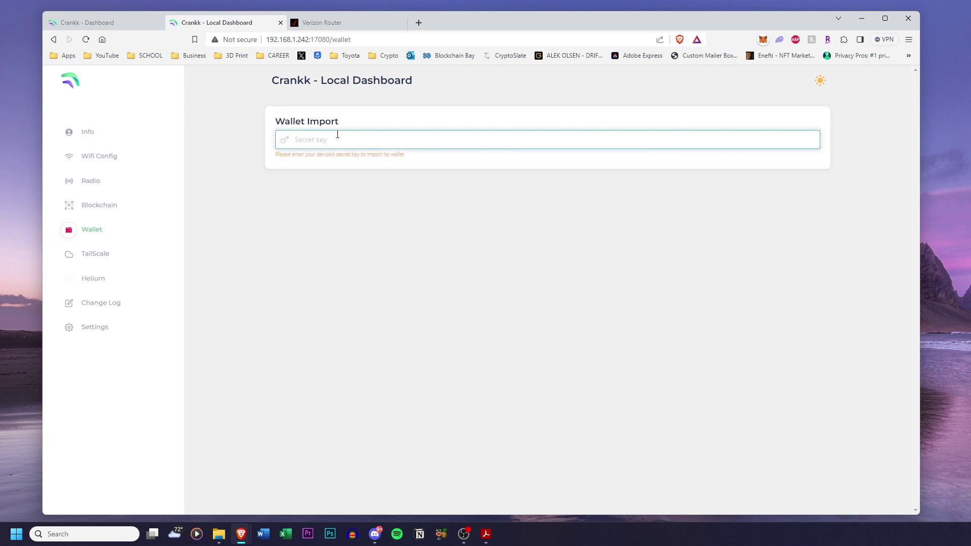
Get the SyncroB.it wallet's key from its online actions menu, then return to the Wallets list
click(94, 22)
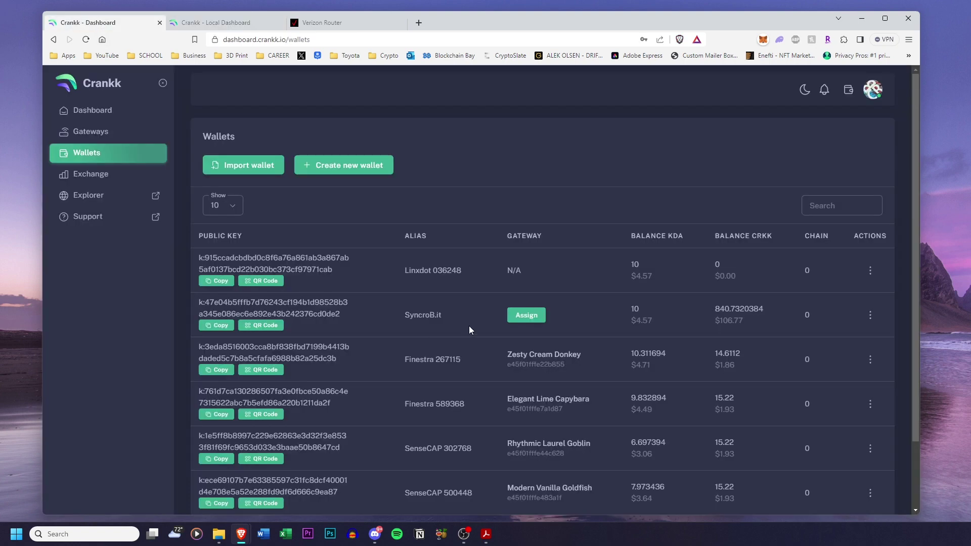
click(871, 318)
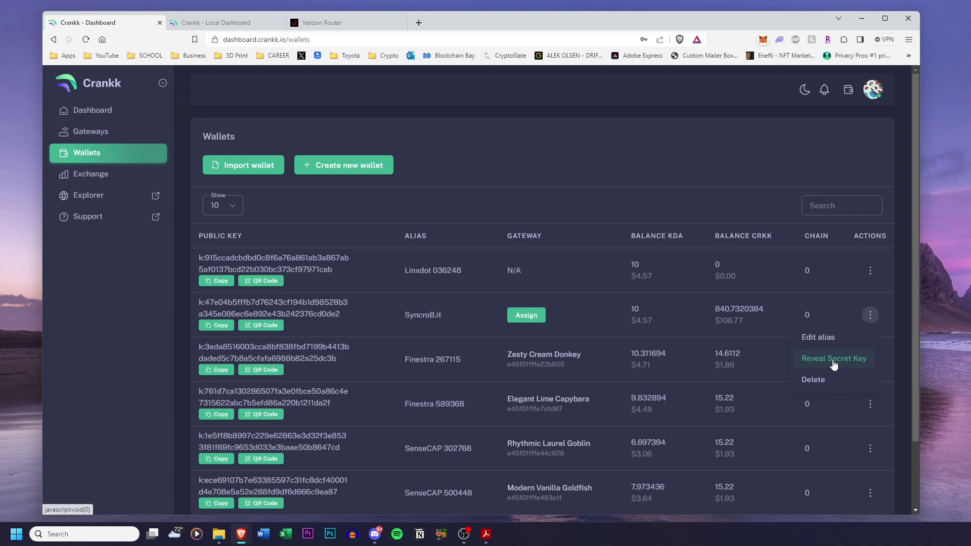
click(199, 21)
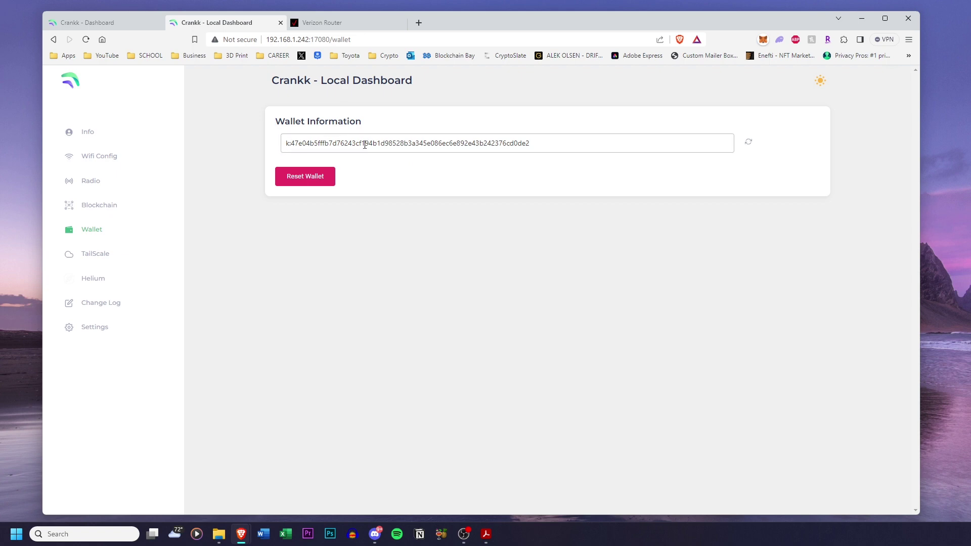
click(135, 24)
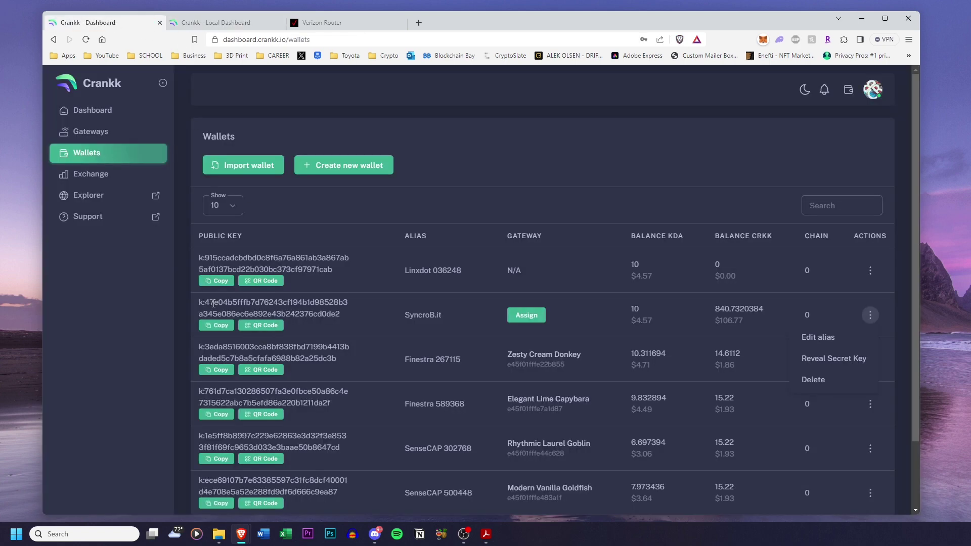
Open the Sneaky Yellow Copperhead gateway's Proof-of-Trust options and confirm Network Participation for 790.6 CRKK
click(523, 316)
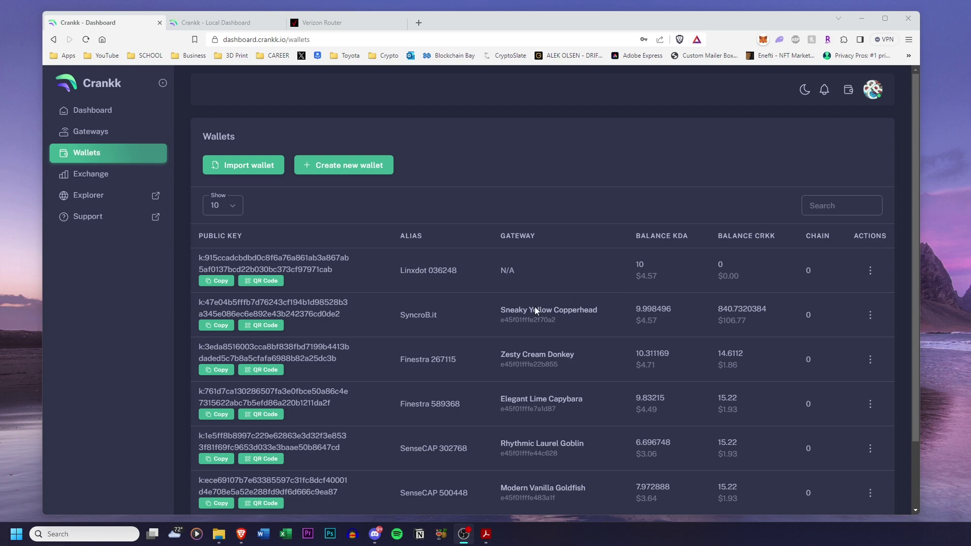
click(573, 313)
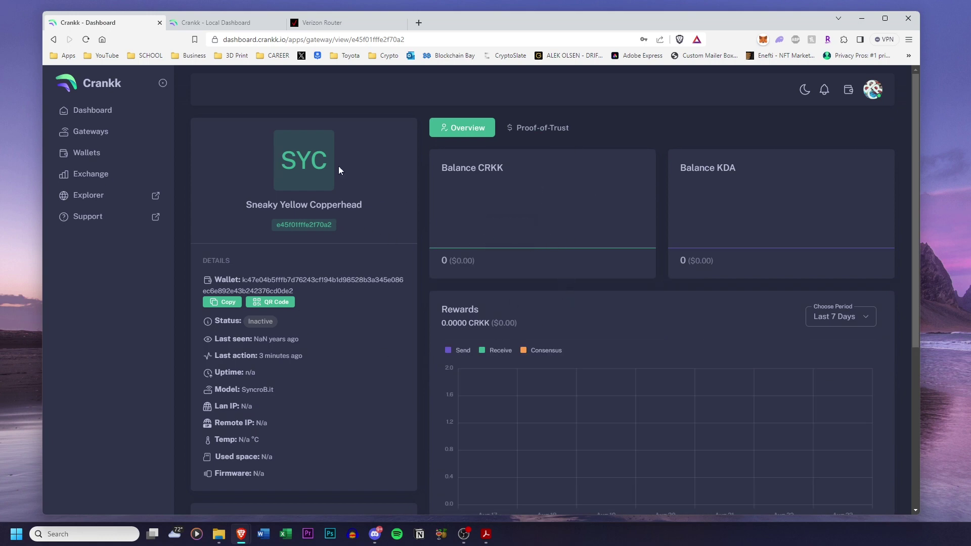
click(529, 126)
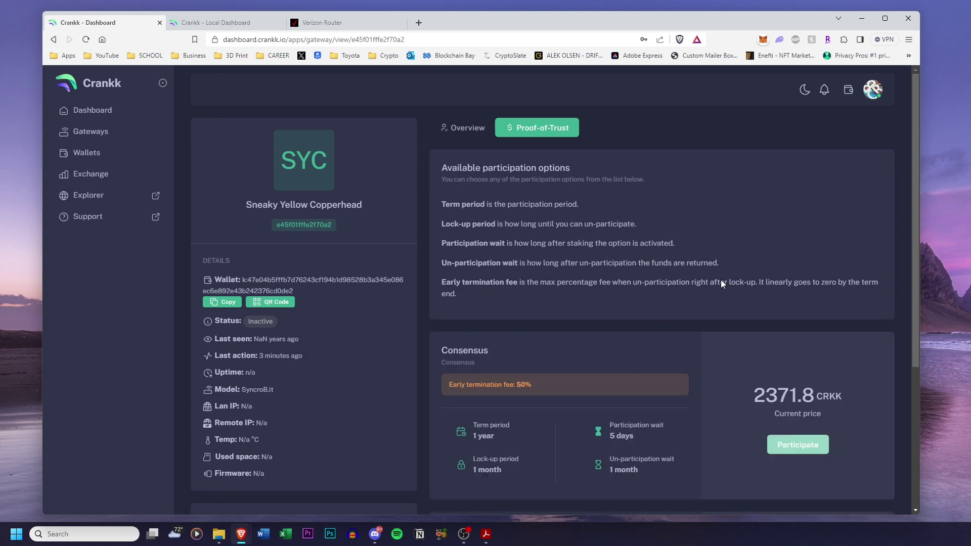
scroll(721, 280, down, 4)
scroll(751, 284, down, 1)
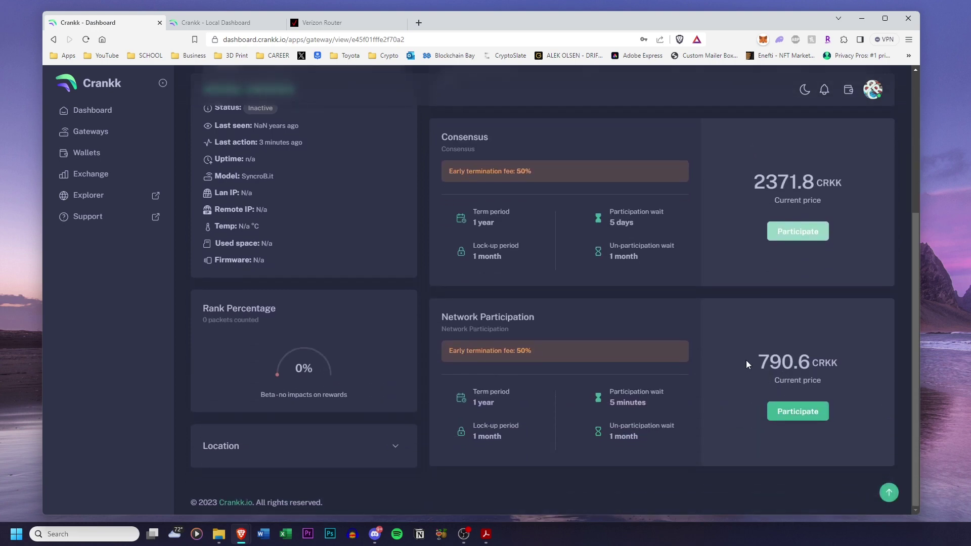
click(799, 412)
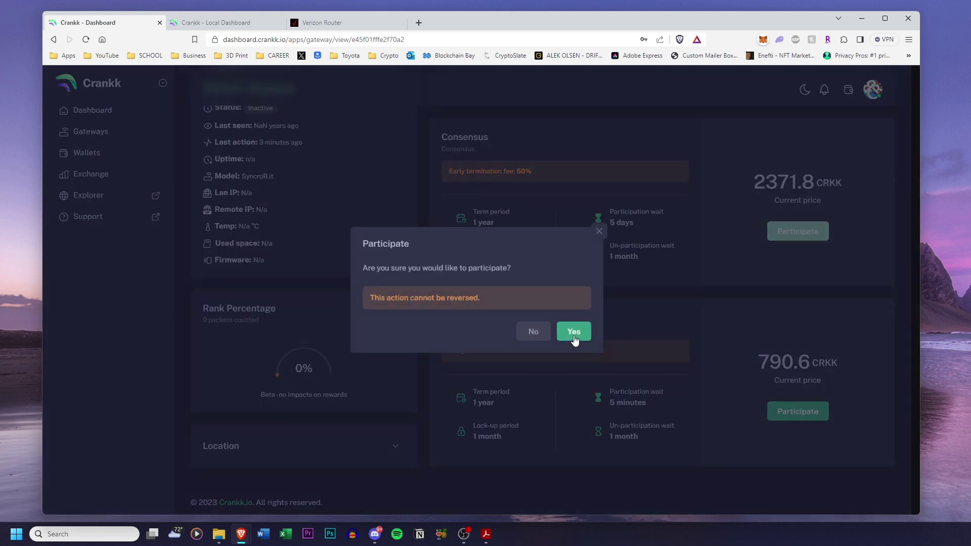
click(575, 336)
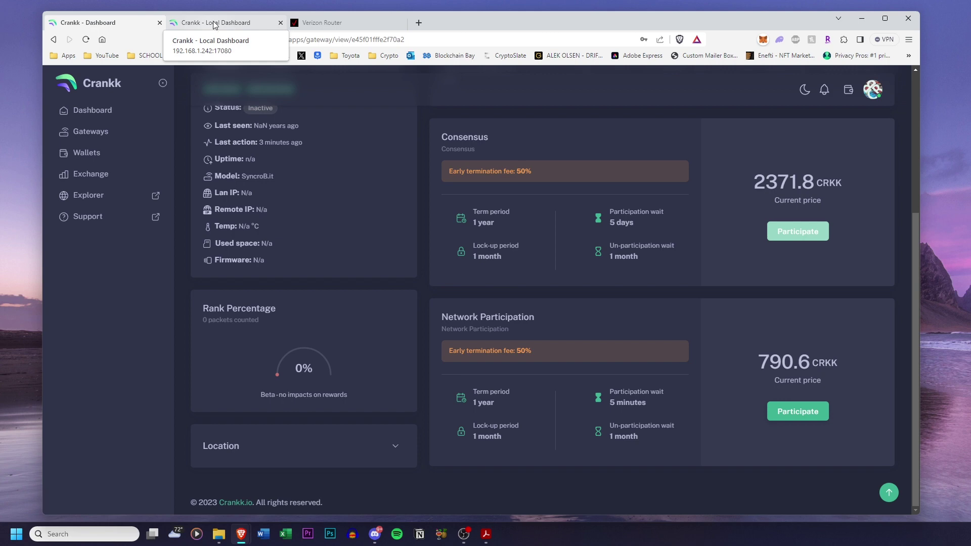
click(214, 24)
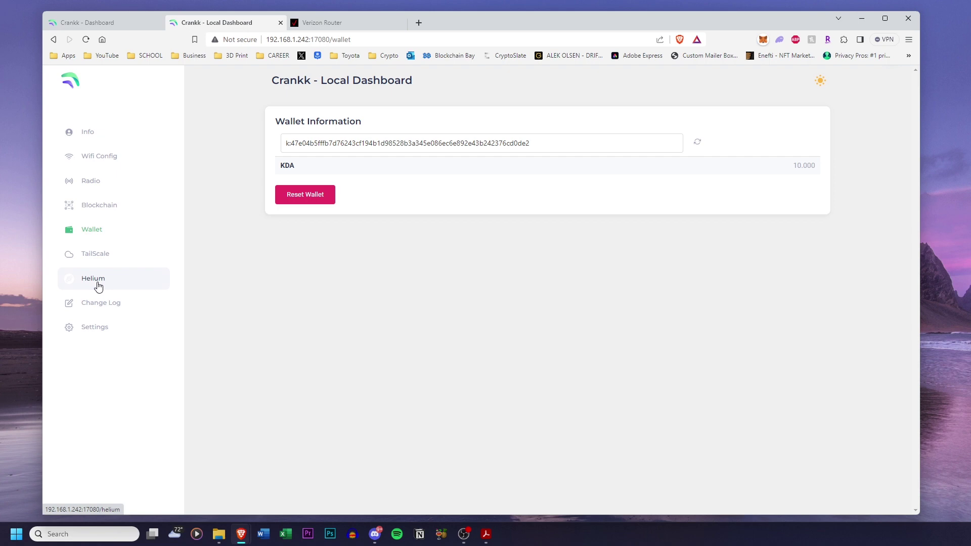
click(74, 282)
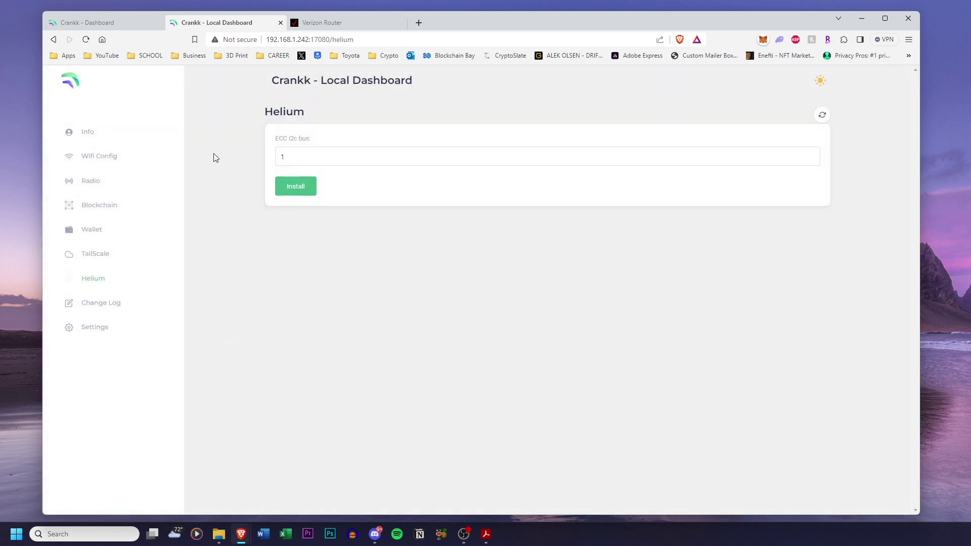
click(112, 132)
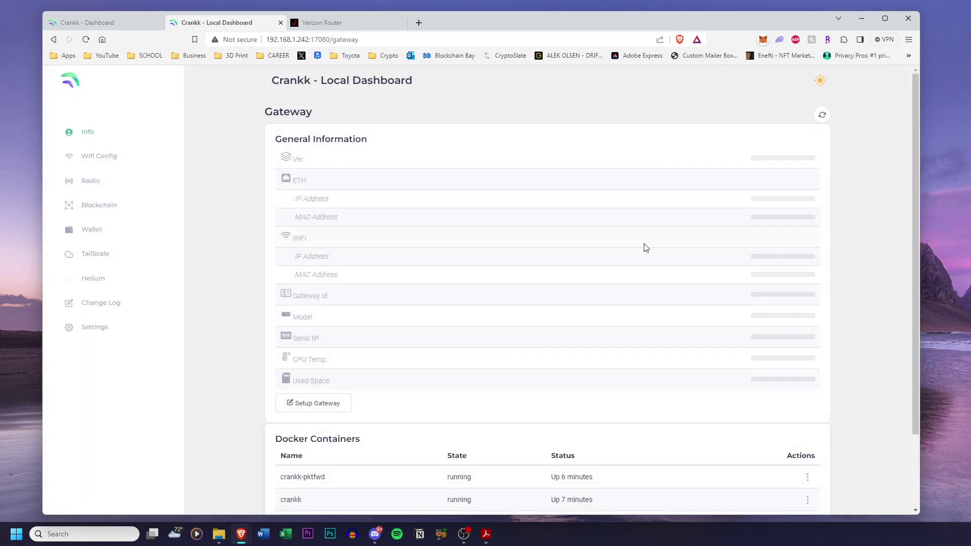
scroll(644, 244, down, 3)
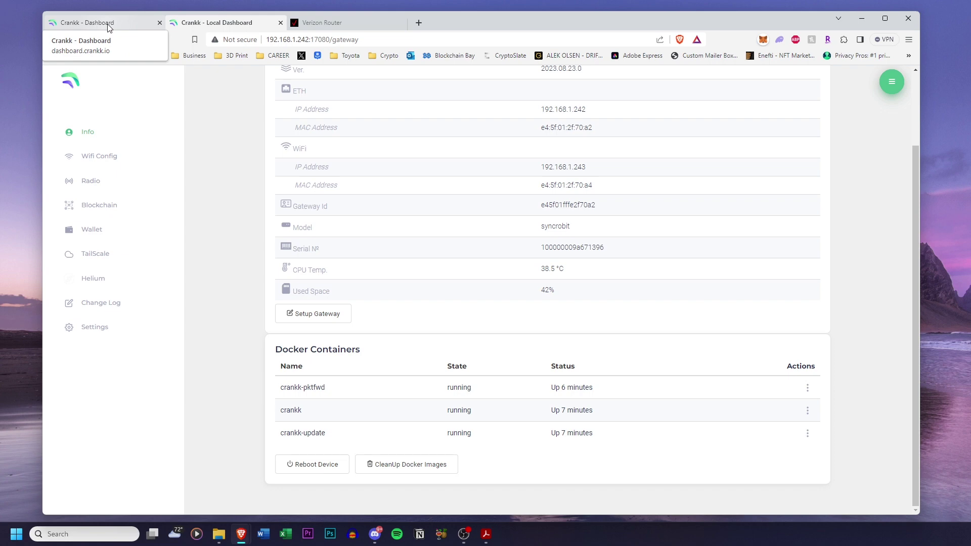
click(108, 24)
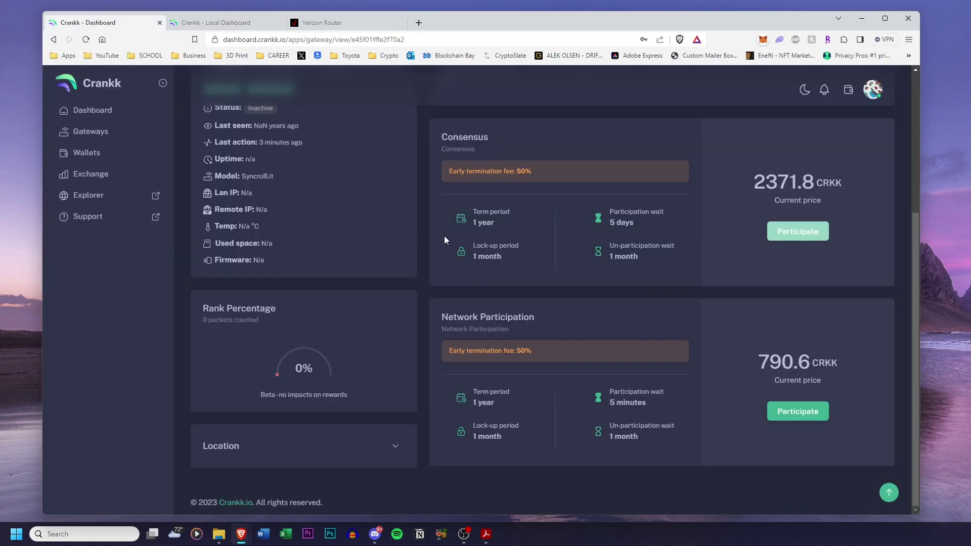
scroll(444, 235, up, 4)
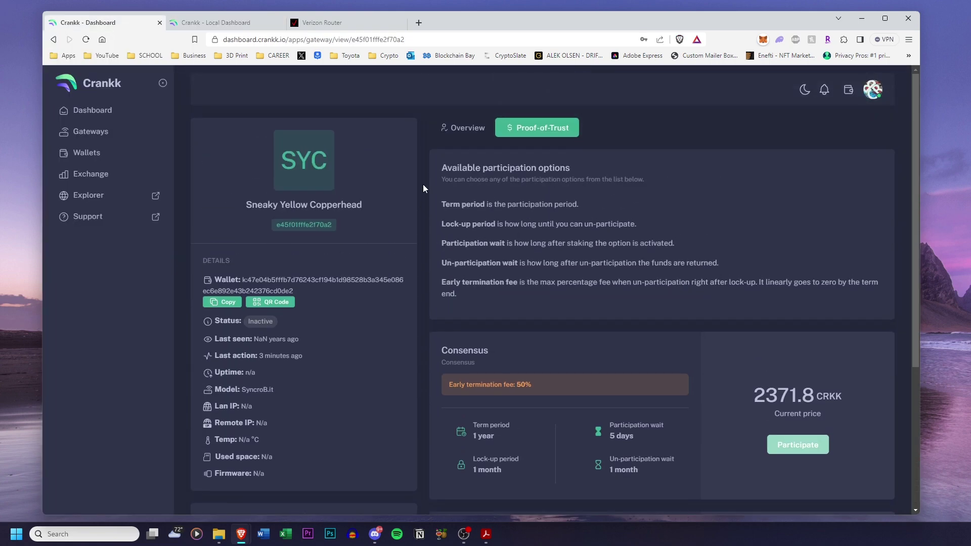